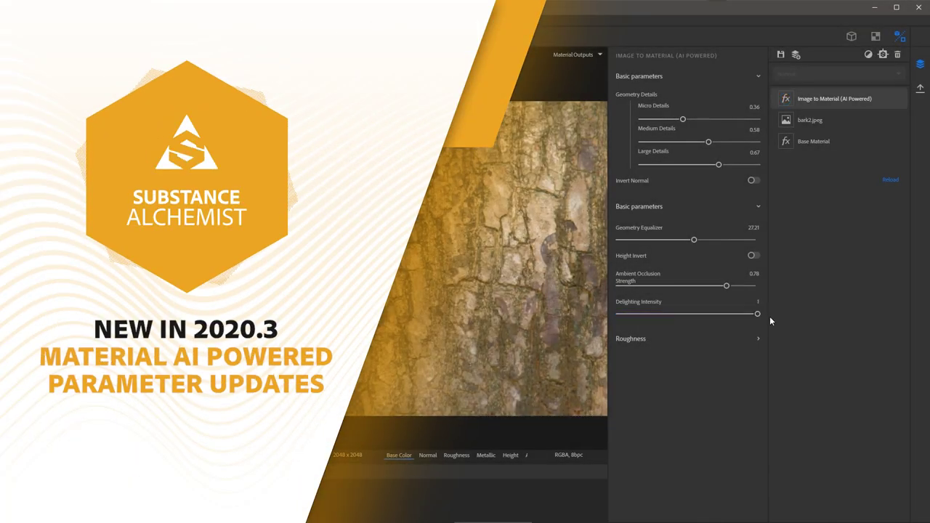
{"action": "left_click", "coordinate": [633, 339]}
{"action": "left_click", "coordinate": [457, 455]}
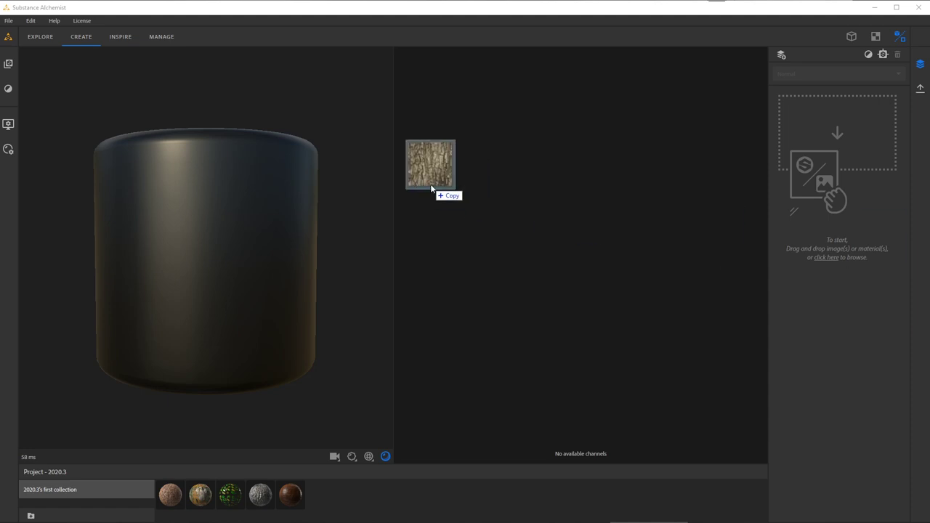
Import bark2.jpeg as a new material using the Image to material template in its AI Powered version.
{"action": "left_click_drag", "start_coordinate": [432, 186], "coordinate": [421, 170]}
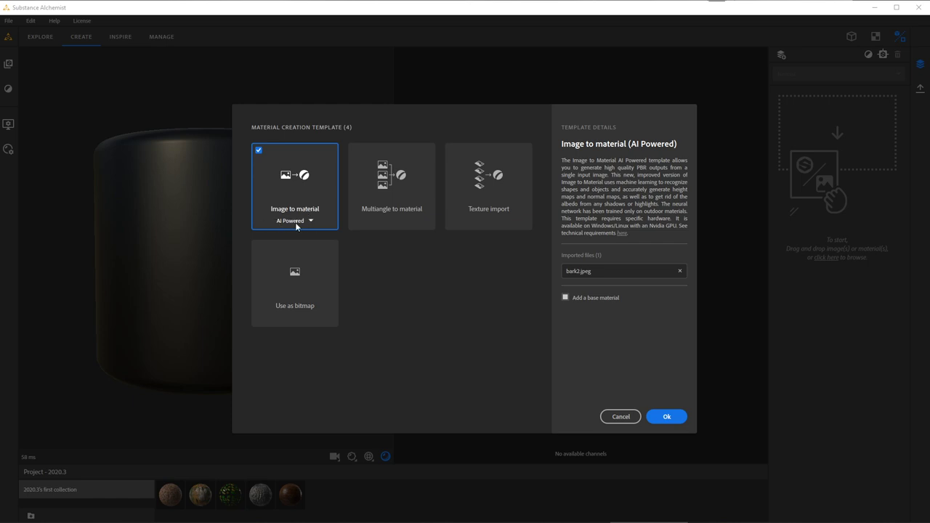
{"action": "left_click", "coordinate": [670, 417]}
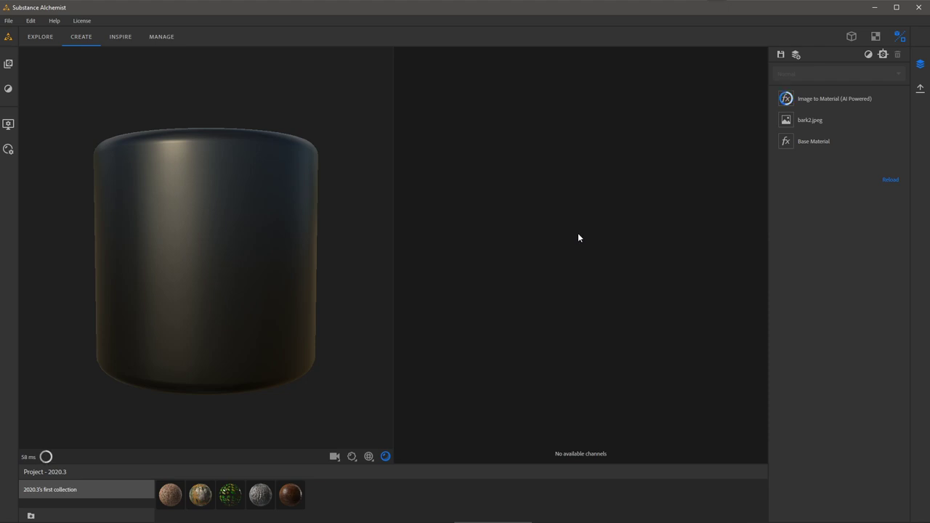
{"action": "left_click_drag", "start_coordinate": [292, 272], "coordinate": [259, 295]}
{"action": "scroll", "coordinate": [220, 263], "scroll_direction": "up", "scroll_amount": 2}
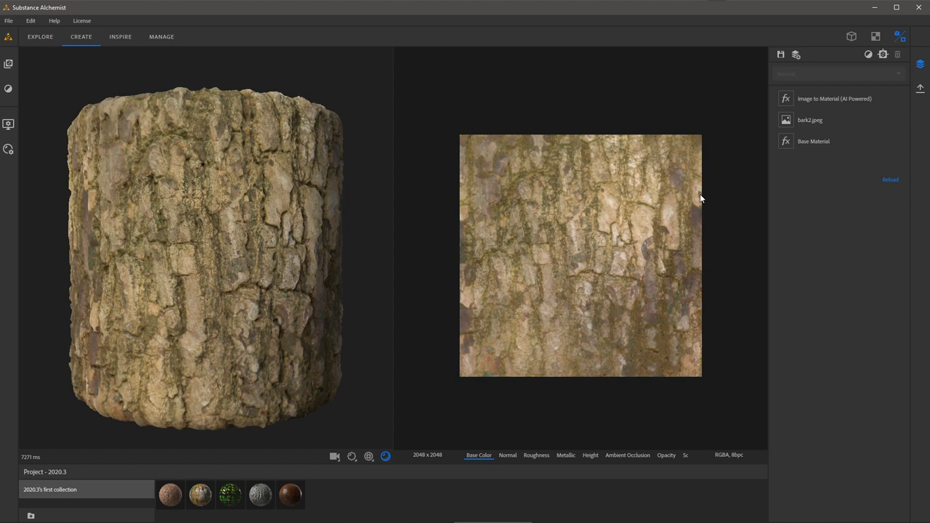
Open the parameters of the Image to Material (AI Powered) layer and display the normal map close up.
{"action": "left_click", "coordinate": [828, 98]}
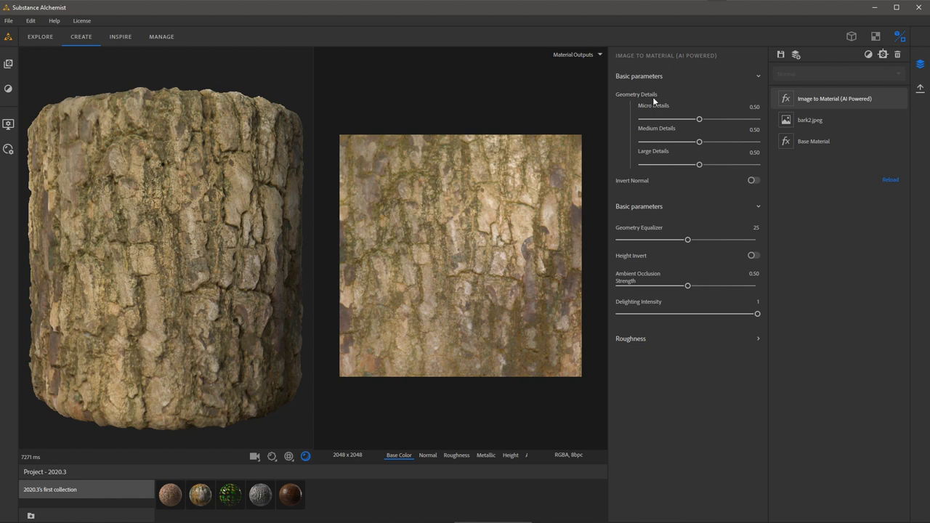
{"action": "left_click", "coordinate": [428, 455]}
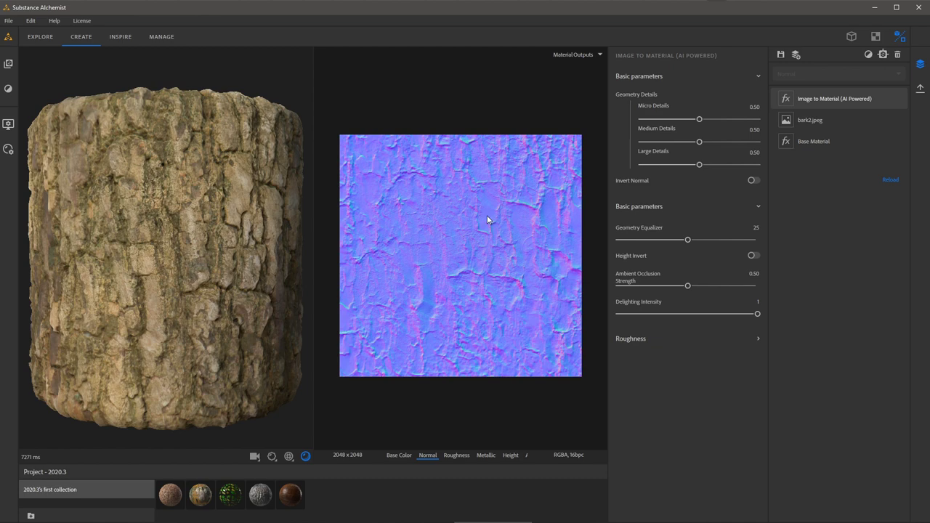
{"action": "scroll", "coordinate": [480, 217], "scroll_direction": "up", "scroll_amount": 5}
{"action": "scroll", "coordinate": [477, 256], "scroll_direction": "up", "scroll_amount": 3}
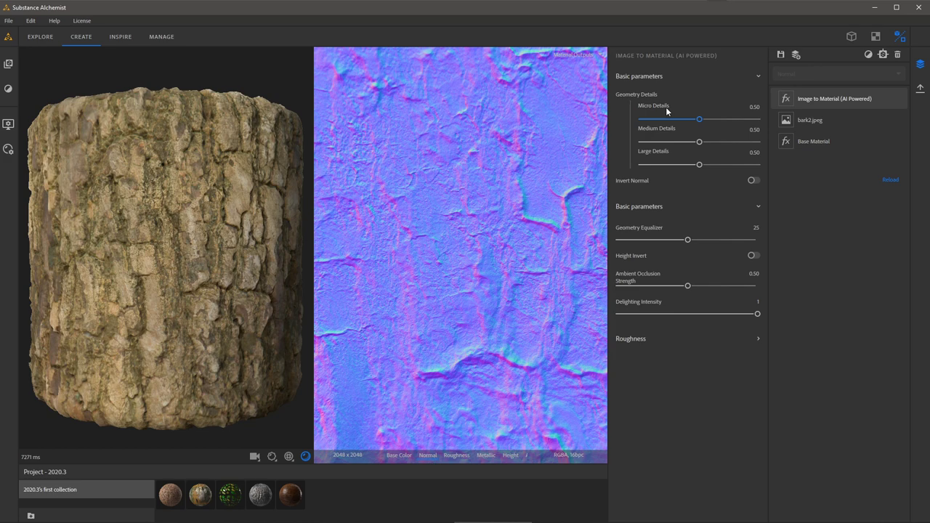
Try the Micro Details at 0 and at 1 to compare their effect on the normal map.
{"action": "left_click_drag", "start_coordinate": [697, 119], "coordinate": [640, 121]}
{"action": "scroll", "coordinate": [462, 225], "scroll_direction": "up", "scroll_amount": 2}
{"action": "middle_click_drag", "start_coordinate": [462, 225], "coordinate": [494, 249]}
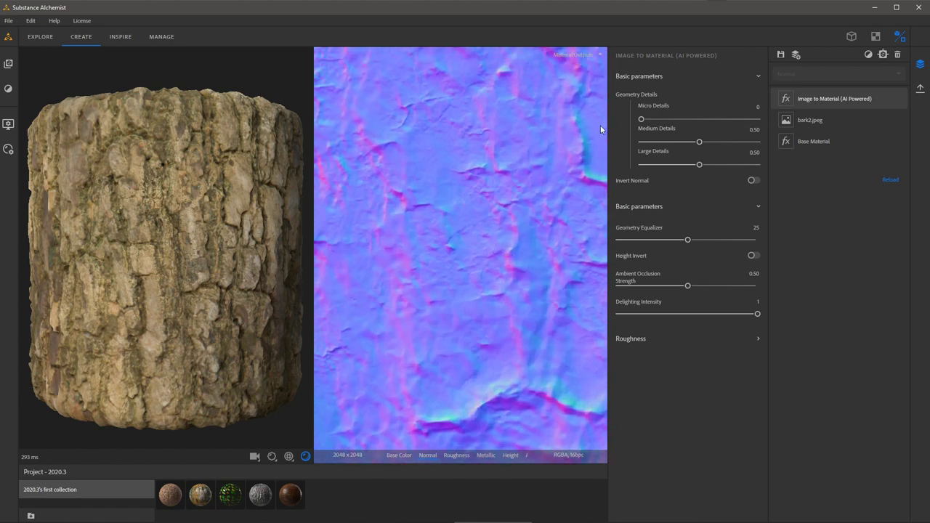
{"action": "left_click_drag", "start_coordinate": [642, 120], "coordinate": [789, 123]}
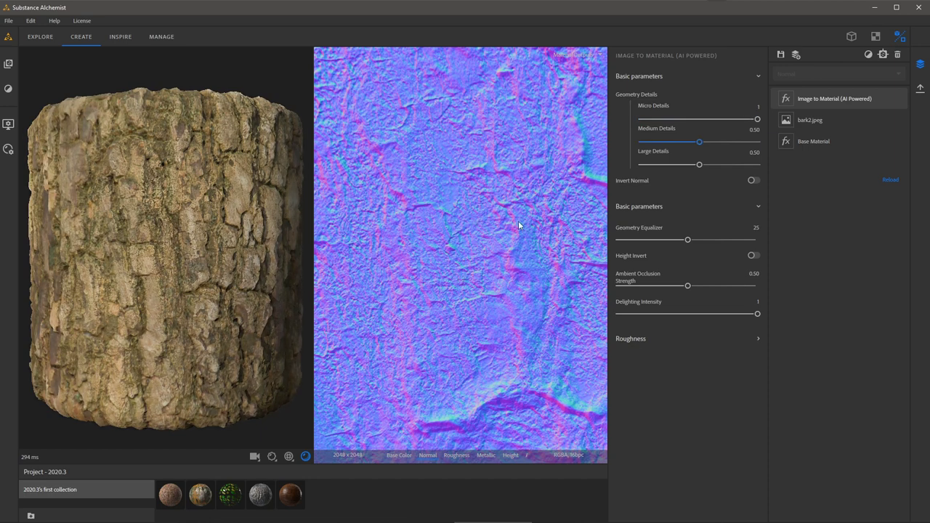
Set Micro Details to 0.30 and try Medium Details at 0, 0.96 and 0.41.
{"action": "left_click_drag", "start_coordinate": [756, 119], "coordinate": [641, 142]}
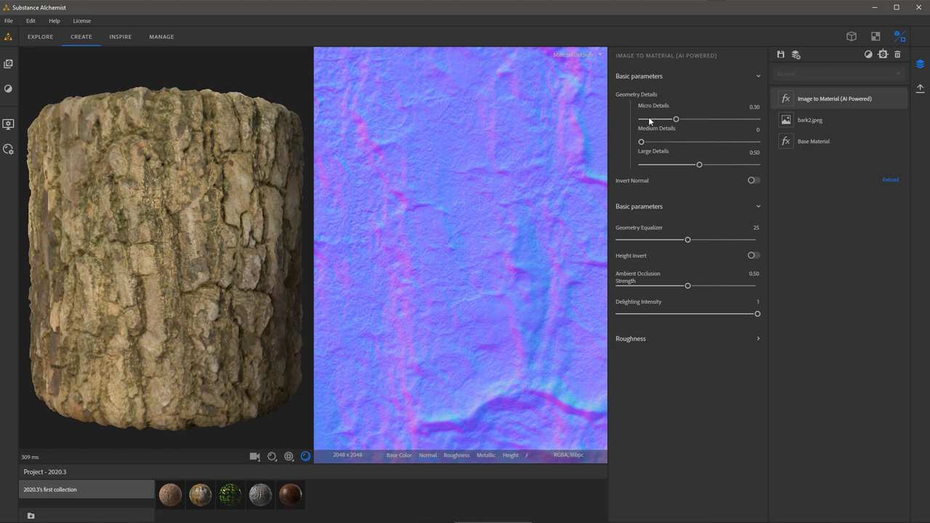
{"action": "left_click_drag", "start_coordinate": [642, 143], "coordinate": [754, 145]}
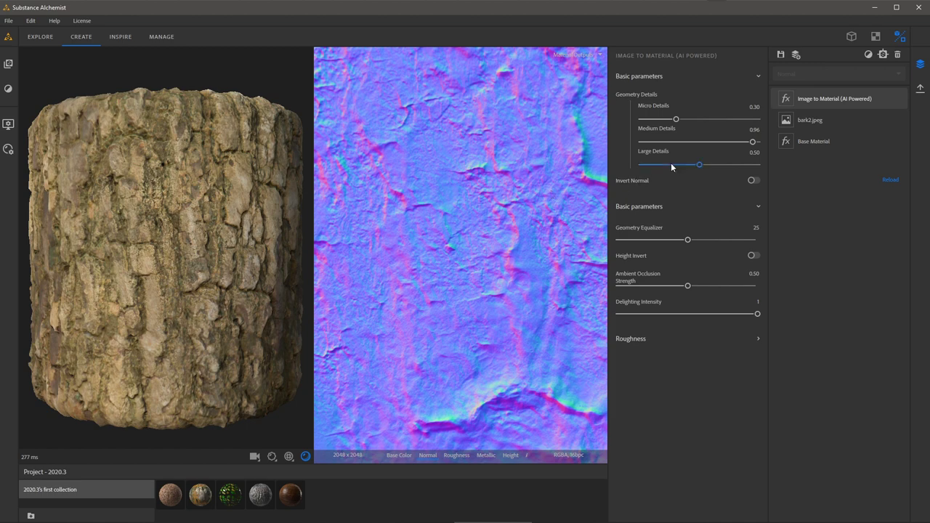
{"action": "left_click", "coordinate": [688, 142]}
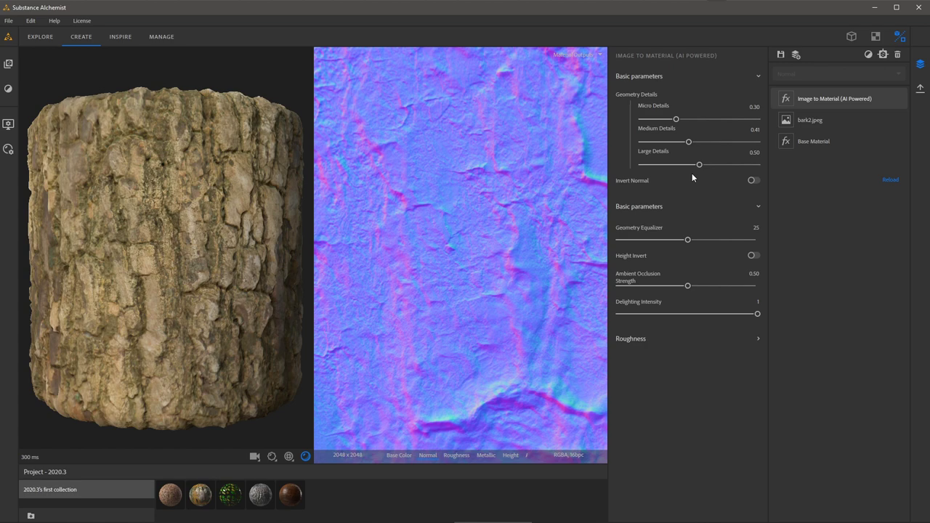
Try Large Details at 1, and set the geometry details to 0.36 micro, 0.58 medium and 0.67 large.
{"action": "left_click_drag", "start_coordinate": [700, 168], "coordinate": [757, 165]}
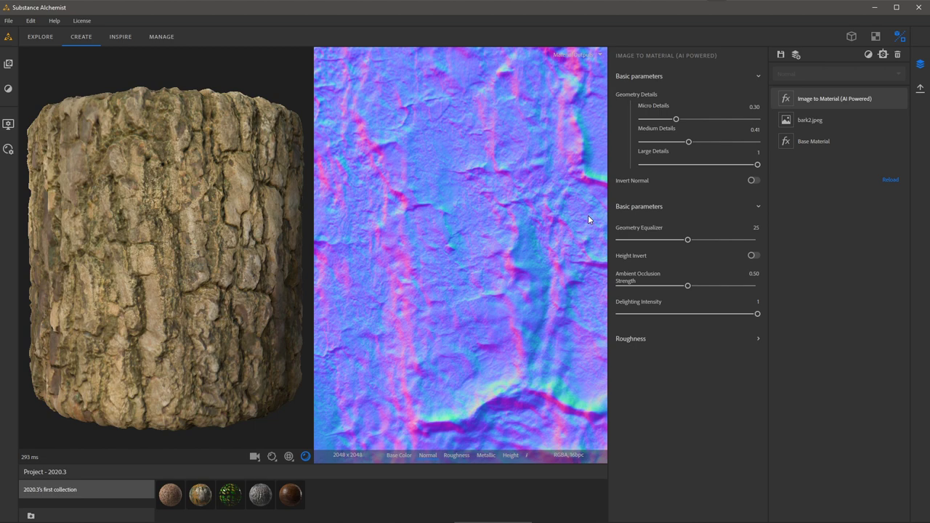
{"action": "left_click_drag", "start_coordinate": [754, 165], "coordinate": [703, 165]}
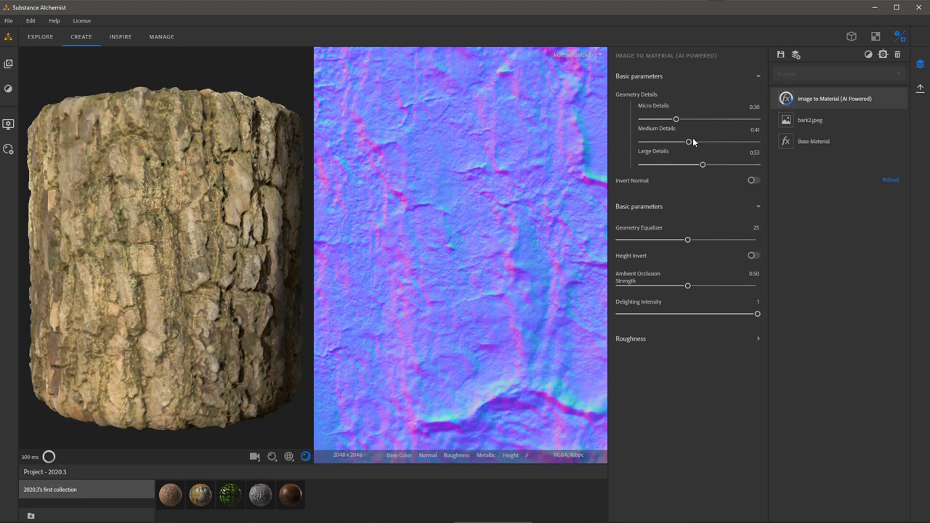
{"action": "left_click", "coordinate": [692, 142]}
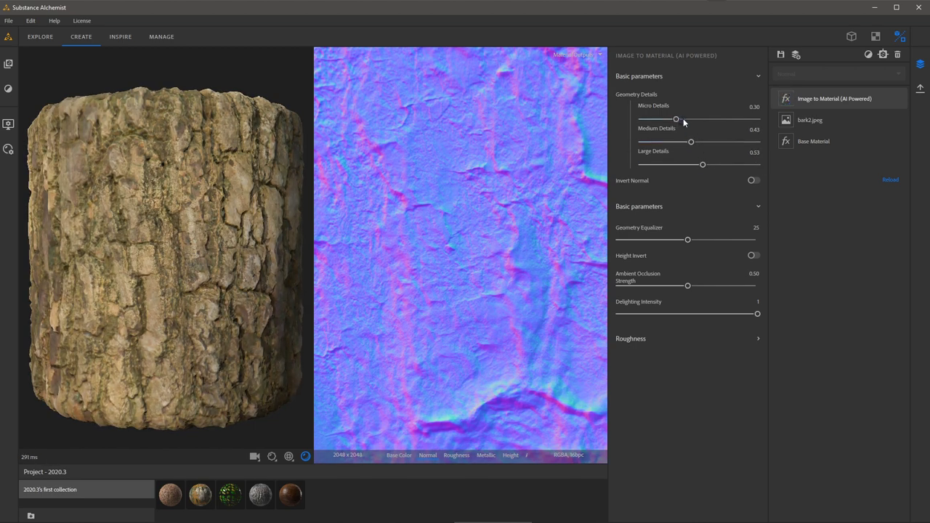
{"action": "left_click_drag", "start_coordinate": [677, 119], "coordinate": [719, 166]}
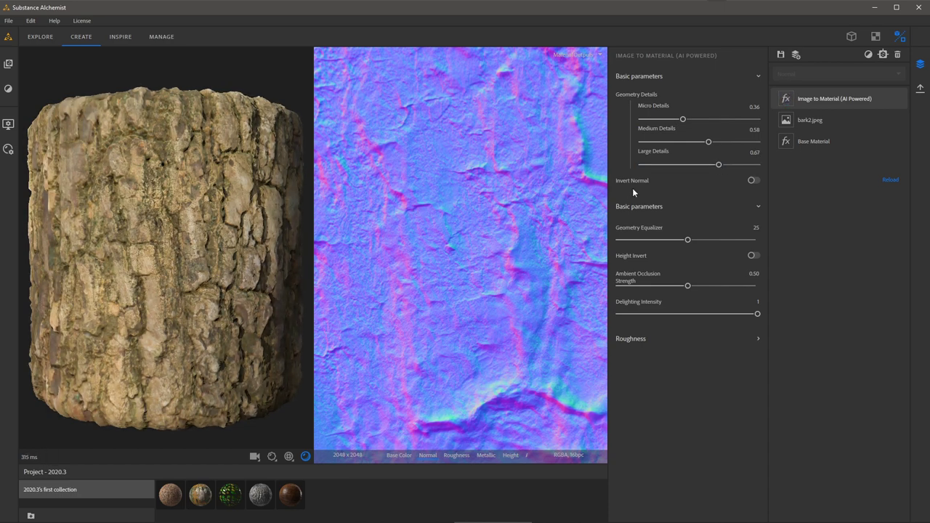
Try the Invert Normal option and switch it off again.
{"action": "left_click", "coordinate": [753, 181]}
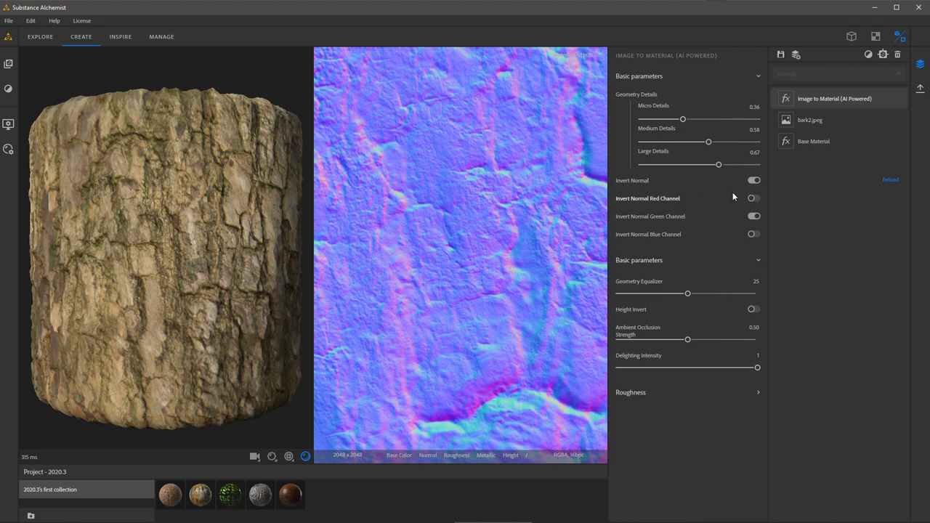
{"action": "left_click", "coordinate": [755, 181]}
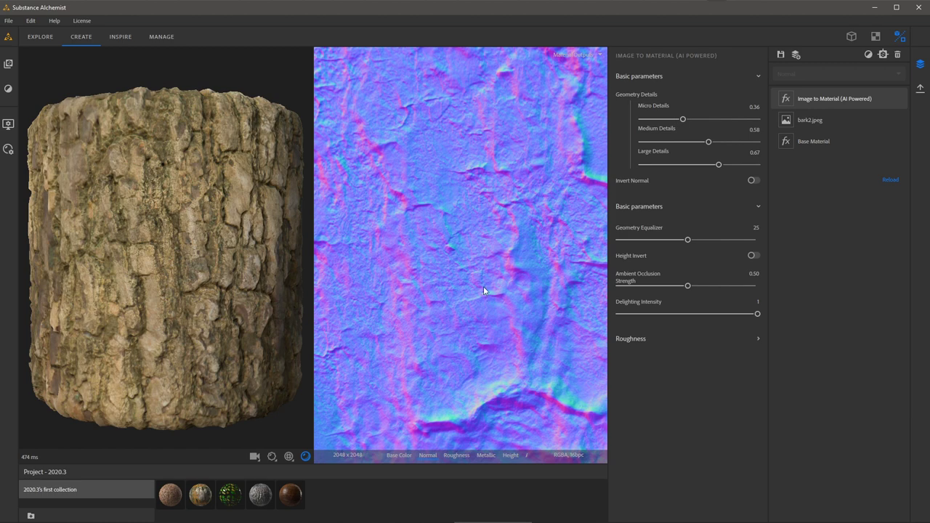
Set the Geometry Equalizer to 27.21 with the height map displayed, and try Height Invert on and off.
{"action": "left_click", "coordinate": [511, 457]}
{"action": "left_click", "coordinate": [686, 244]}
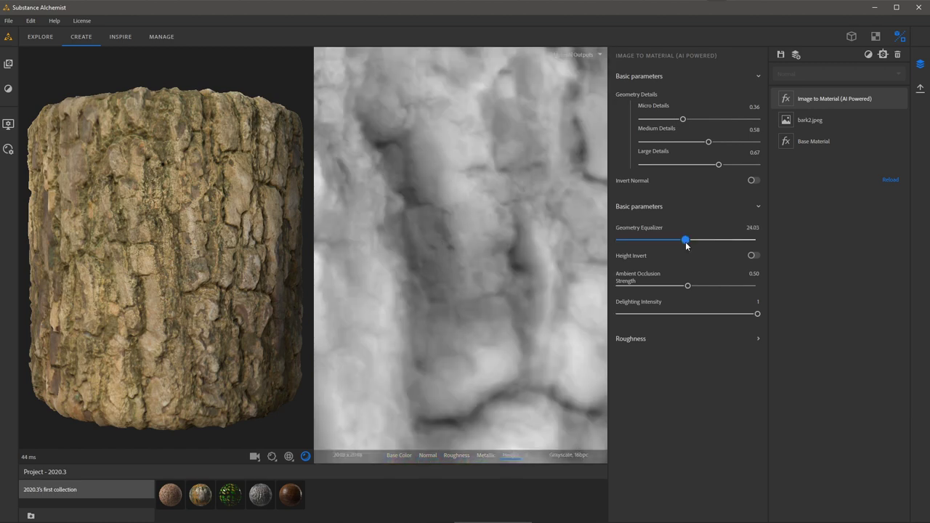
{"action": "mouse_move", "coordinate": [686, 245]}
{"action": "left_mouse_down"}
{"action": "mouse_move", "coordinate": [623, 241]}
{"action": "mouse_move", "coordinate": [733, 243]}
{"action": "mouse_move", "coordinate": [626, 247]}
{"action": "mouse_move", "coordinate": [697, 234]}
{"action": "left_mouse_up"}
{"action": "left_click", "coordinate": [751, 255]}
{"action": "left_click", "coordinate": [751, 255]}
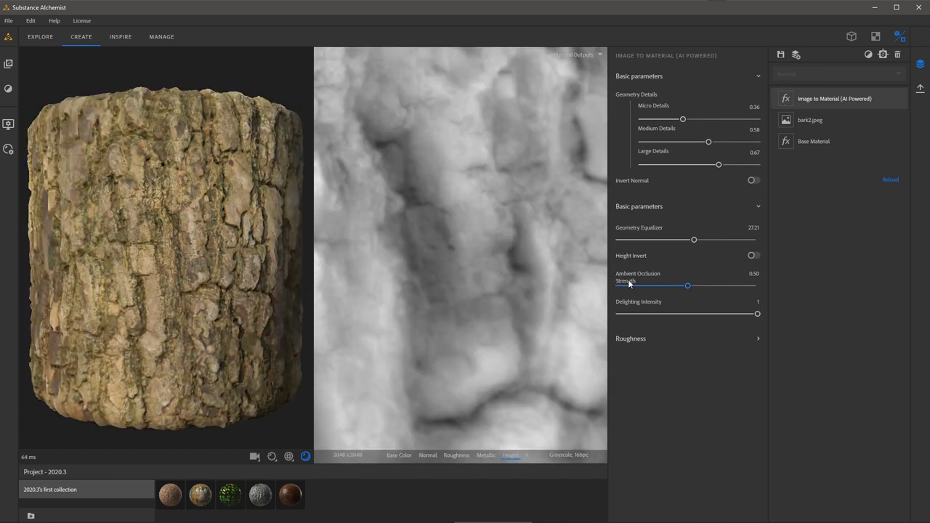
Display the ambient occlusion map and set the Ambient Occlusion Strength to 0.78.
{"action": "left_click_drag", "start_coordinate": [474, 465], "coordinate": [488, 466]}
{"action": "left_click", "coordinate": [486, 455]}
{"action": "left_click", "coordinate": [688, 288]}
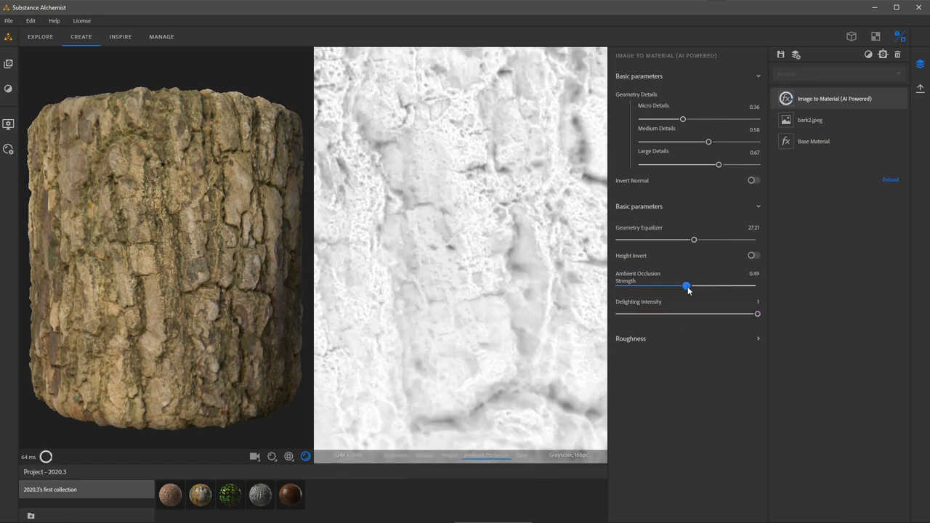
{"action": "left_click_drag", "start_coordinate": [688, 288], "coordinate": [726, 296]}
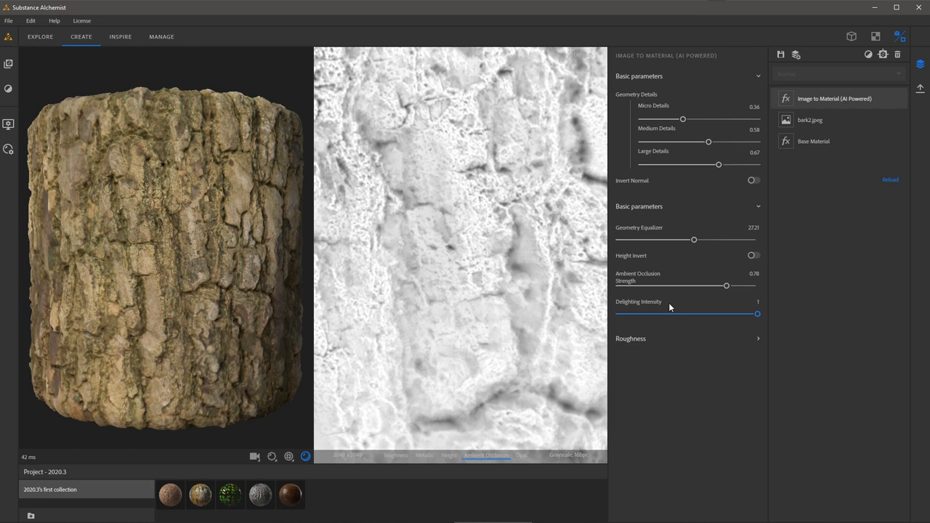
Display the whole base color map and compare it with Delighting Intensity at 0 and at 1.
{"action": "left_click_drag", "start_coordinate": [494, 462], "coordinate": [416, 462]}
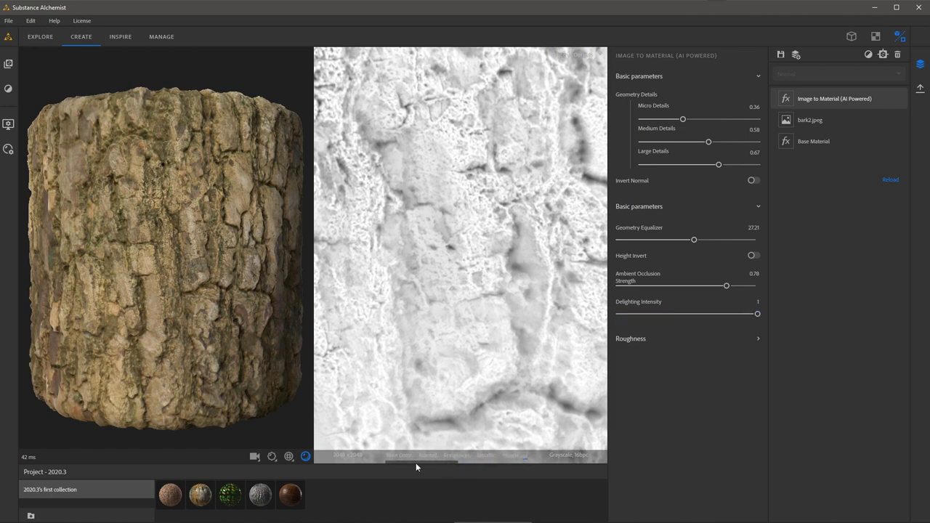
{"action": "left_click", "coordinate": [399, 455]}
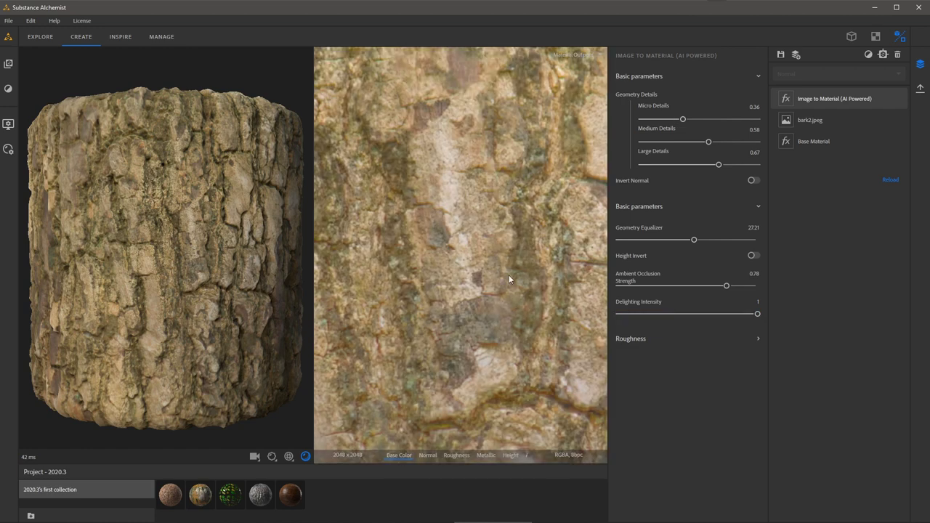
{"action": "scroll", "coordinate": [509, 274], "scroll_direction": "down", "scroll_amount": 3}
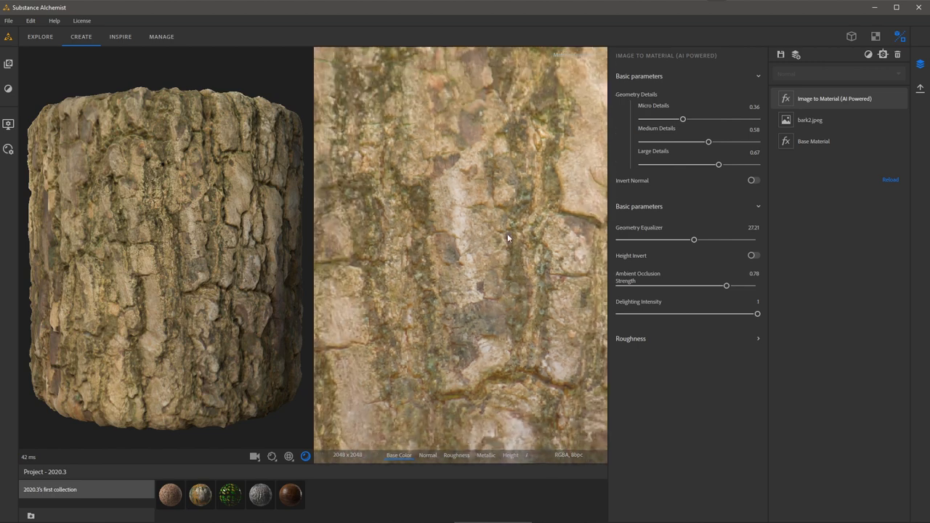
{"action": "scroll", "coordinate": [456, 275], "scroll_direction": "down", "scroll_amount": 5}
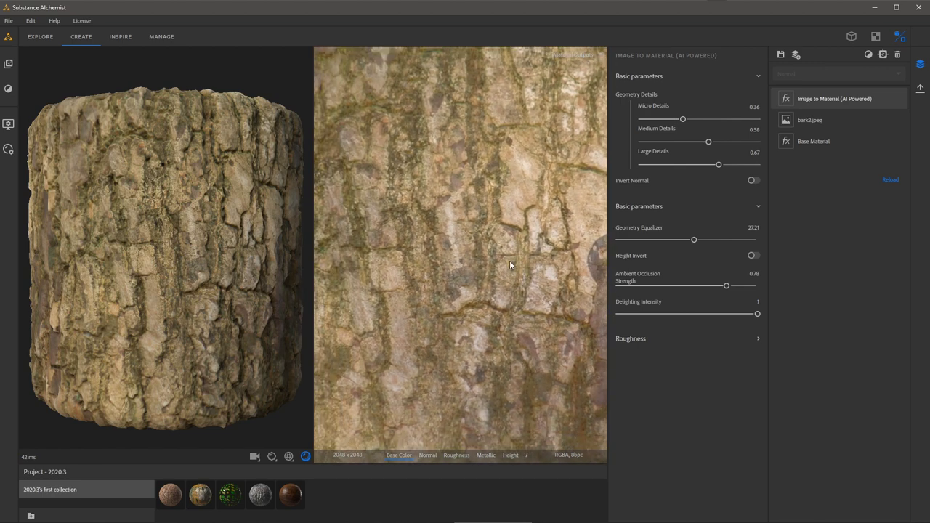
{"action": "middle_click_drag", "start_coordinate": [499, 247], "coordinate": [492, 237]}
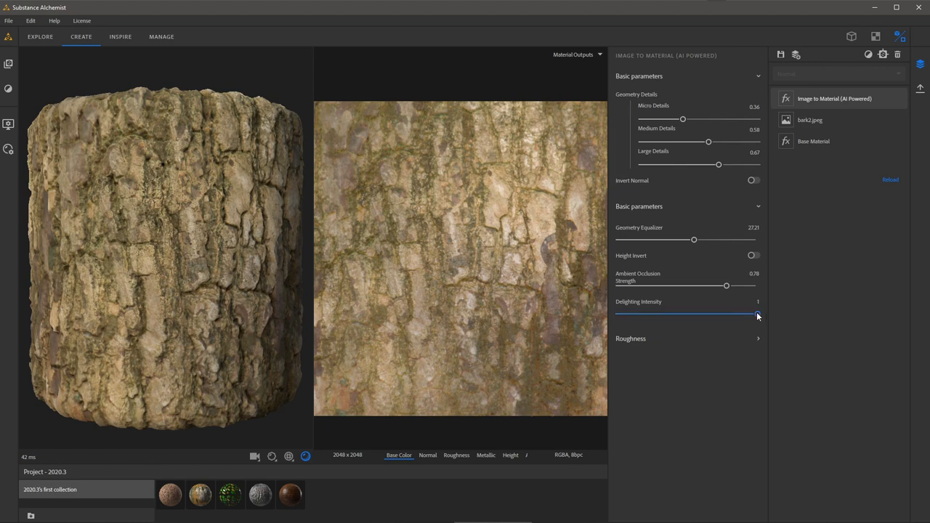
{"action": "left_click_drag", "start_coordinate": [757, 315], "coordinate": [601, 317]}
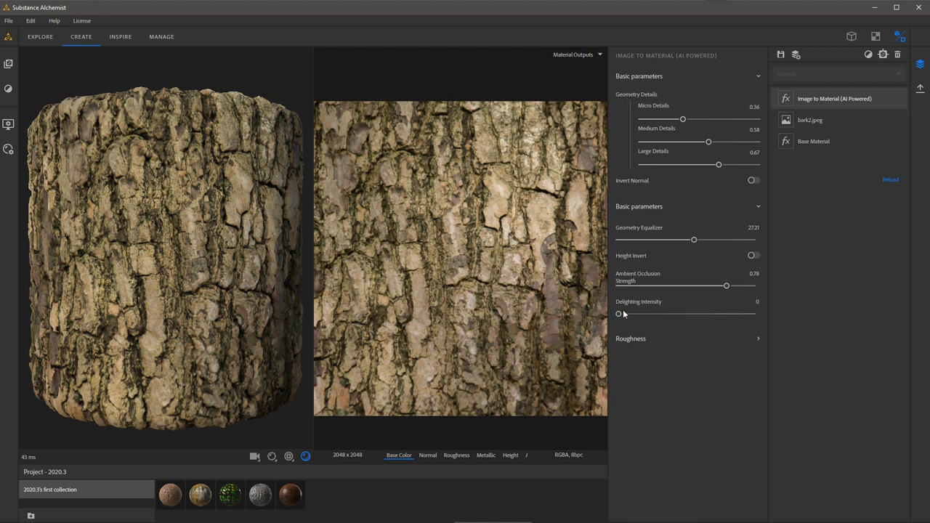
{"action": "left_click_drag", "start_coordinate": [618, 314], "coordinate": [758, 323]}
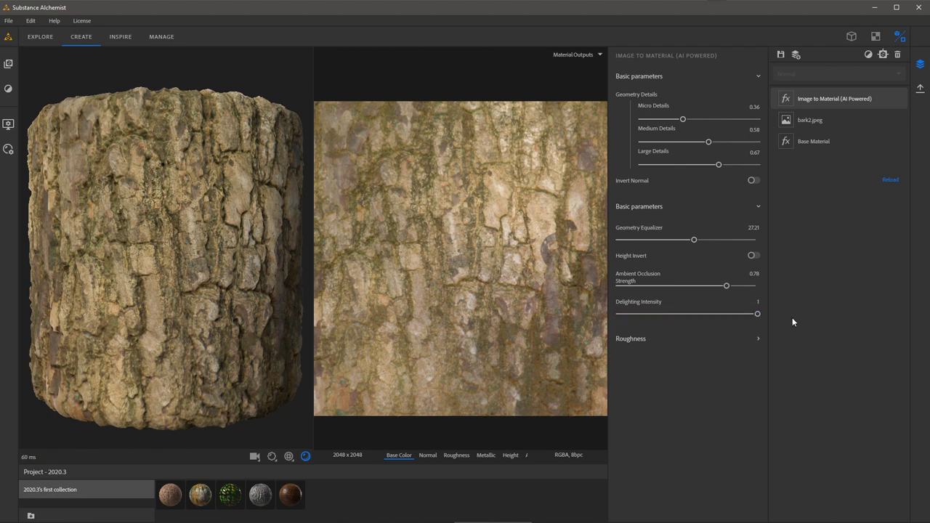
{"action": "left_click_drag", "start_coordinate": [757, 314], "coordinate": [779, 317]}
Display the roughness map, try a roughness Base Value of 0.25, and set it to 0.51.
{"action": "left_click", "coordinate": [633, 339]}
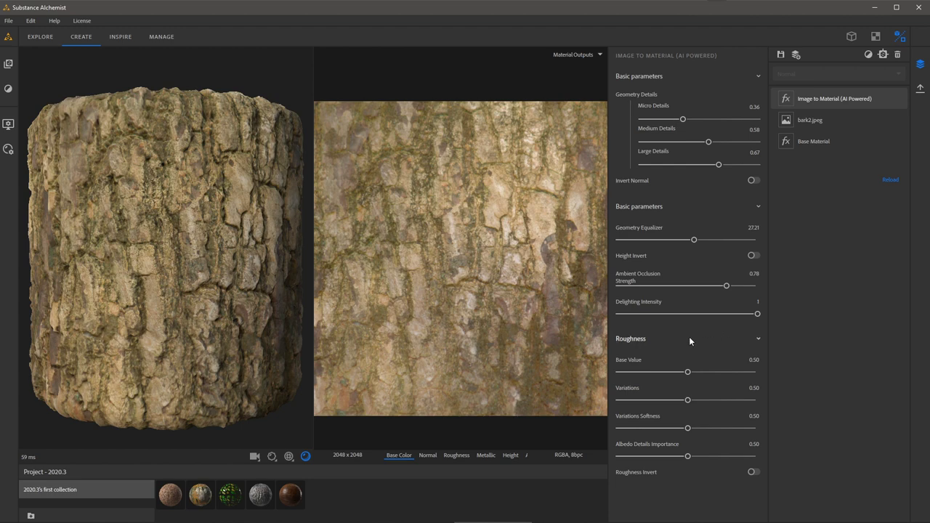
{"action": "left_click", "coordinate": [455, 455]}
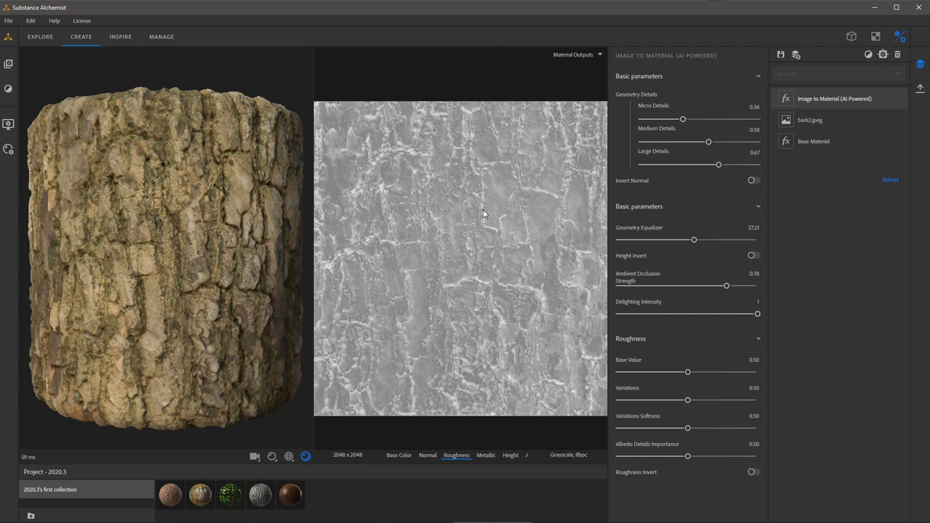
{"action": "scroll", "coordinate": [468, 241], "scroll_direction": "up", "scroll_amount": 5}
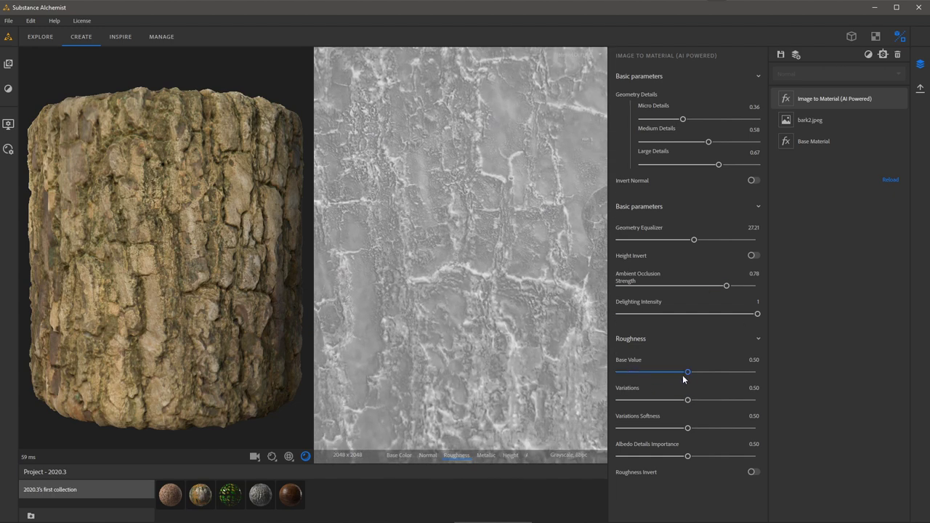
{"action": "left_click_drag", "start_coordinate": [687, 374], "coordinate": [654, 376]}
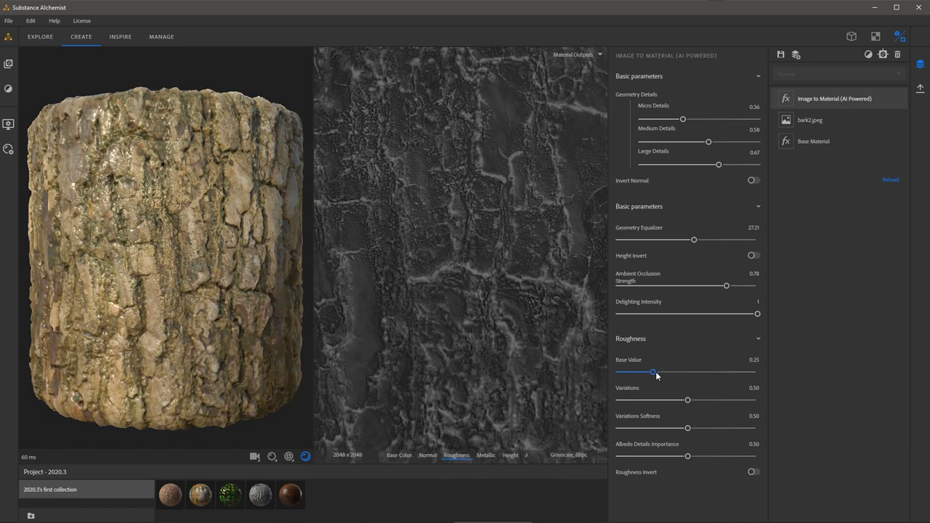
{"action": "left_click_drag", "start_coordinate": [655, 374], "coordinate": [691, 374]}
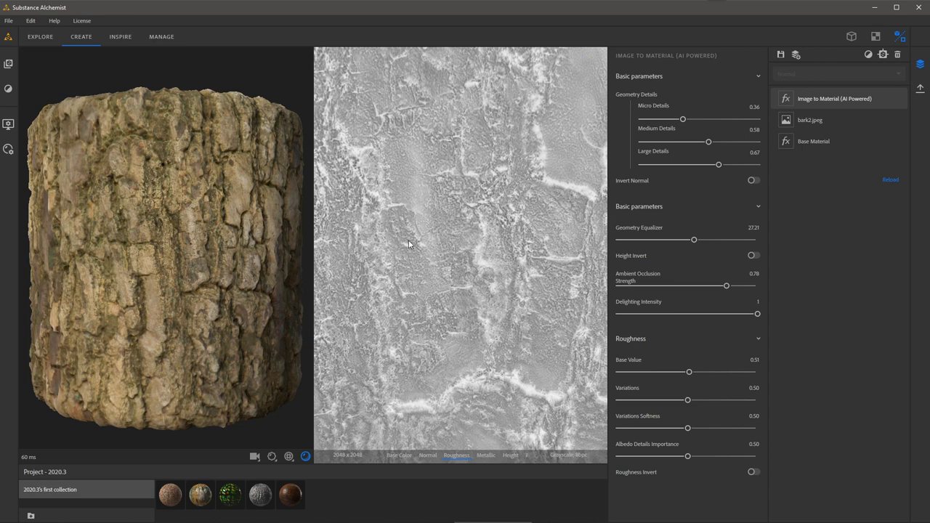
Set the roughness Variations to 0.84, Variations Softness to 0.76 and Albedo Details Importance to 0.45.
{"action": "left_click_drag", "start_coordinate": [688, 400], "coordinate": [742, 407]}
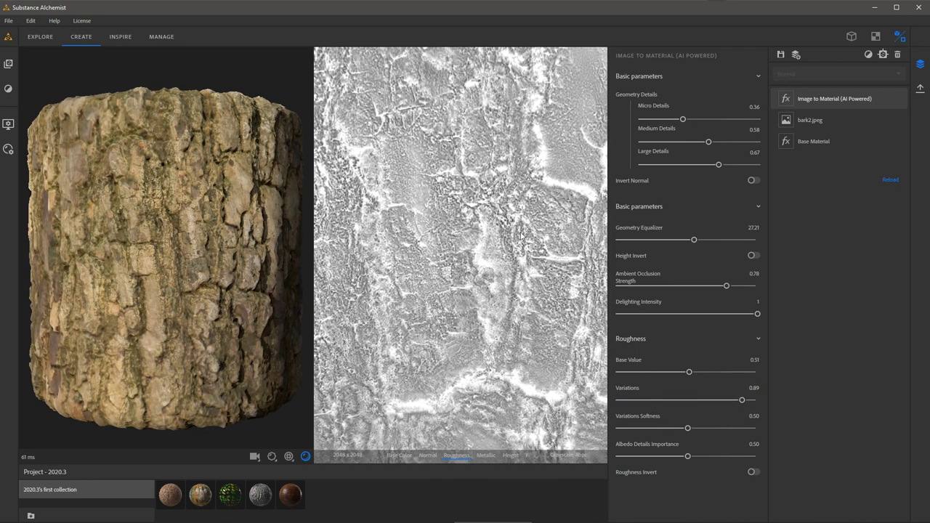
{"action": "left_click", "coordinate": [735, 400]}
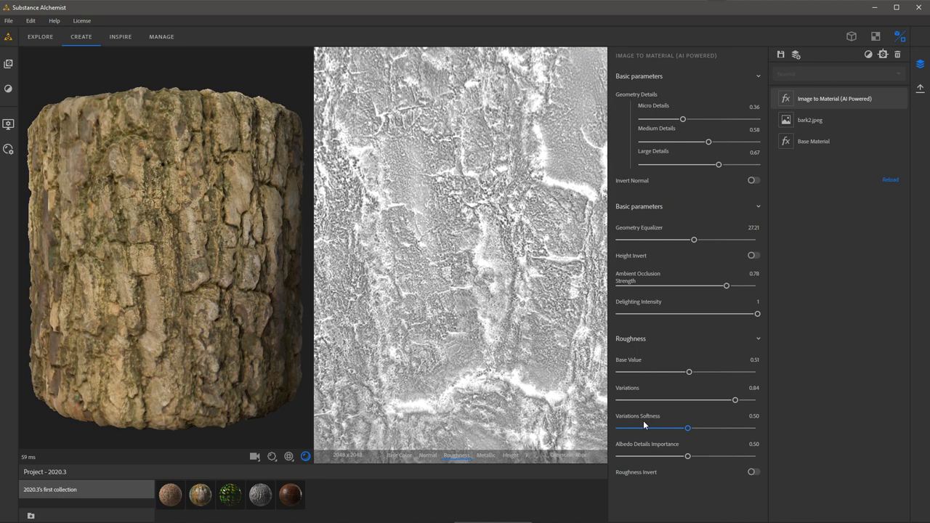
{"action": "left_click_drag", "start_coordinate": [688, 428], "coordinate": [718, 427]}
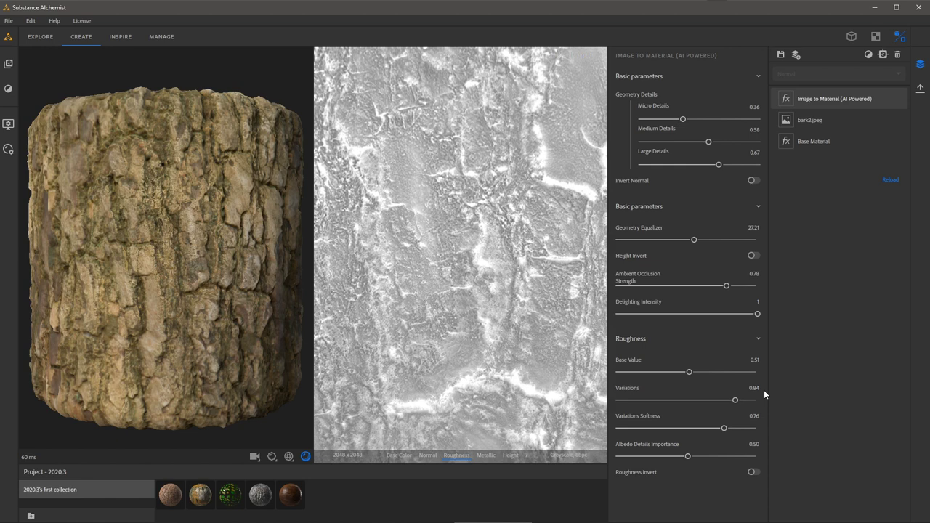
{"action": "mouse_move", "coordinate": [677, 454]}
{"action": "left_mouse_down"}
{"action": "mouse_move", "coordinate": [602, 462]}
{"action": "mouse_move", "coordinate": [756, 462]}
{"action": "mouse_move", "coordinate": [681, 461]}
{"action": "left_mouse_up"}
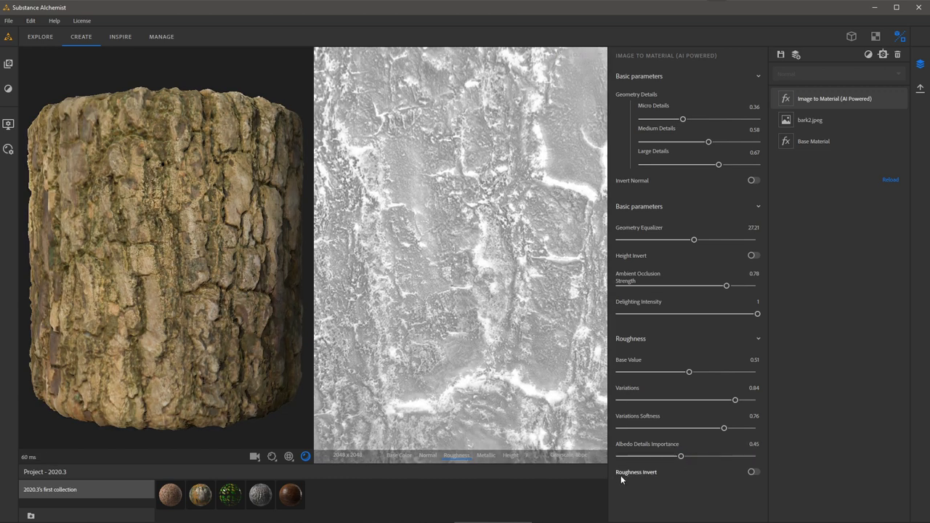